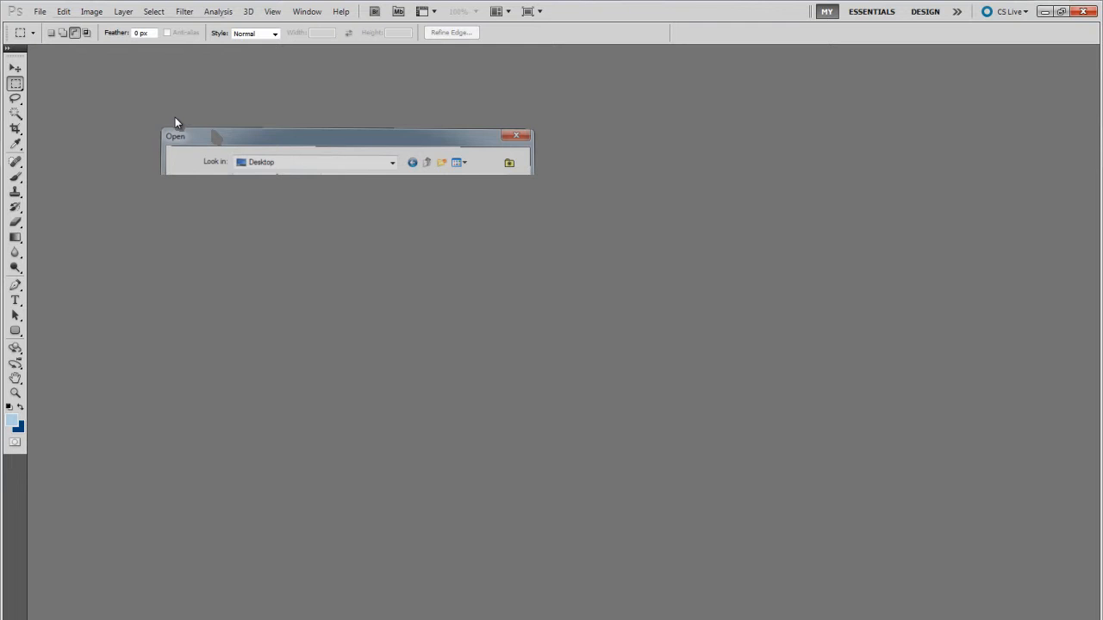
- Create a new document from the default settings and paste the copied photo of the two cabinets into it
key(ctrl+n)
key(Return)
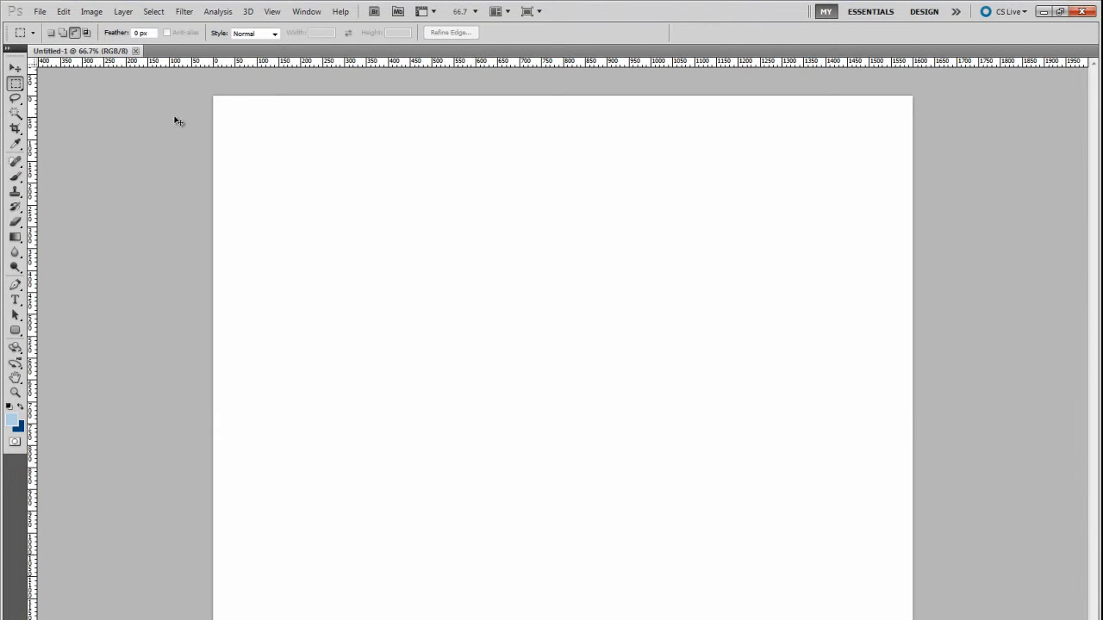
key(ctrl+v)
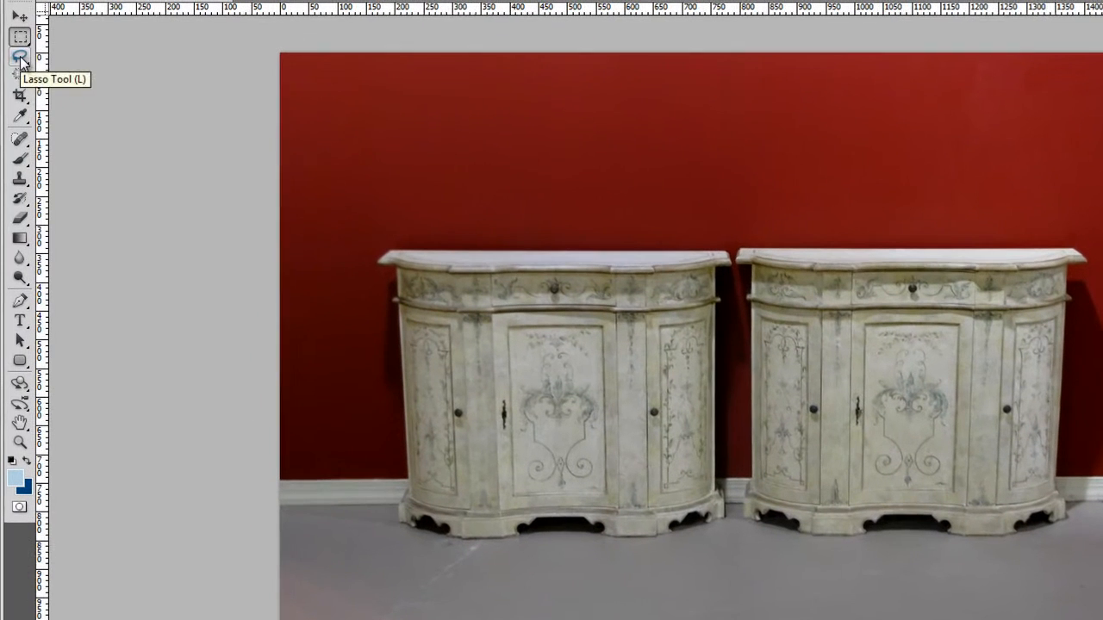
- Outline both cabinets with the Magnetic Lasso tool and close the path into a selection
click(15, 99)
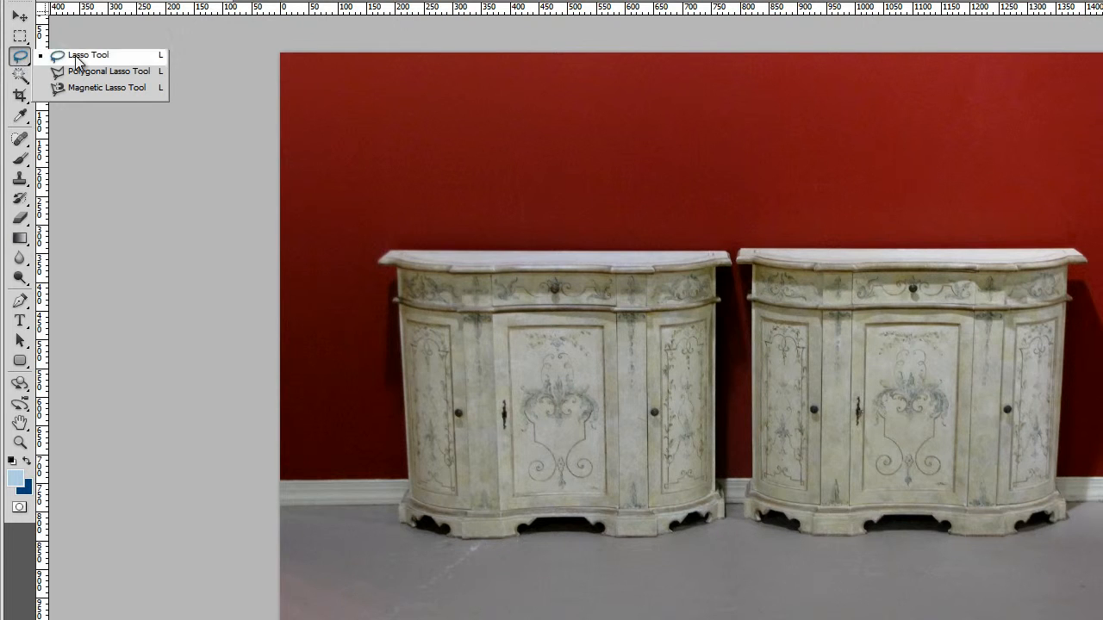
click(74, 93)
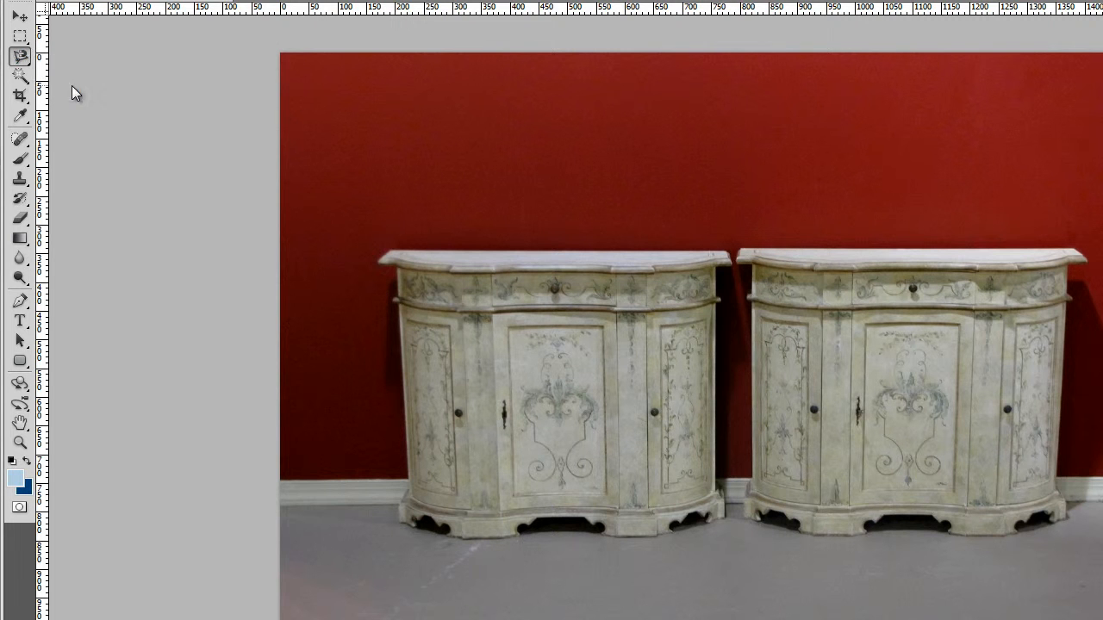
click(694, 242)
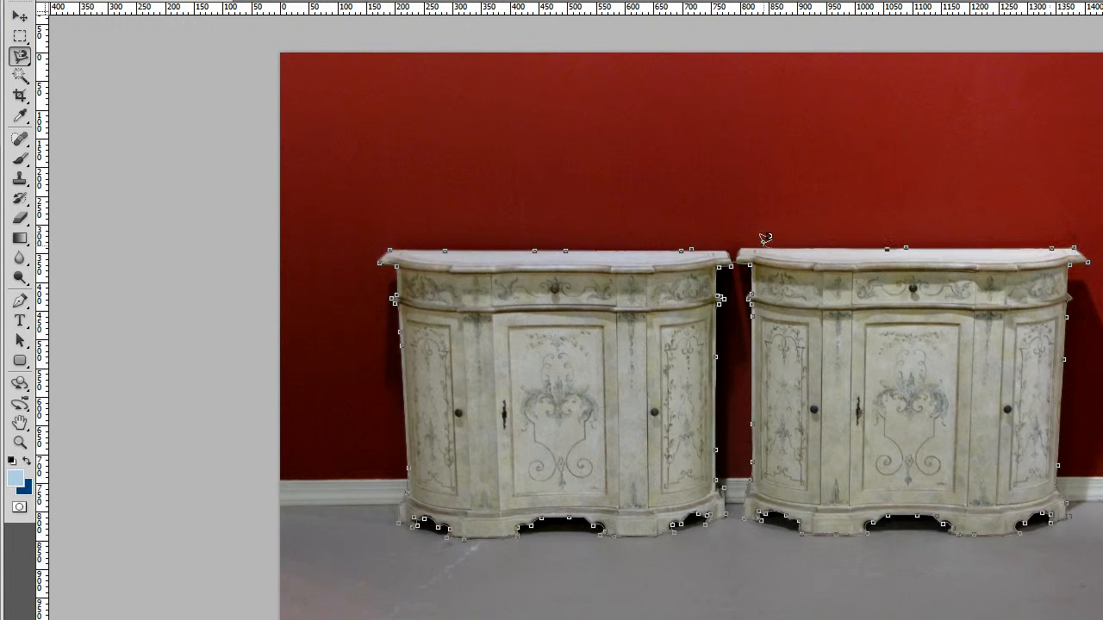
click(693, 243)
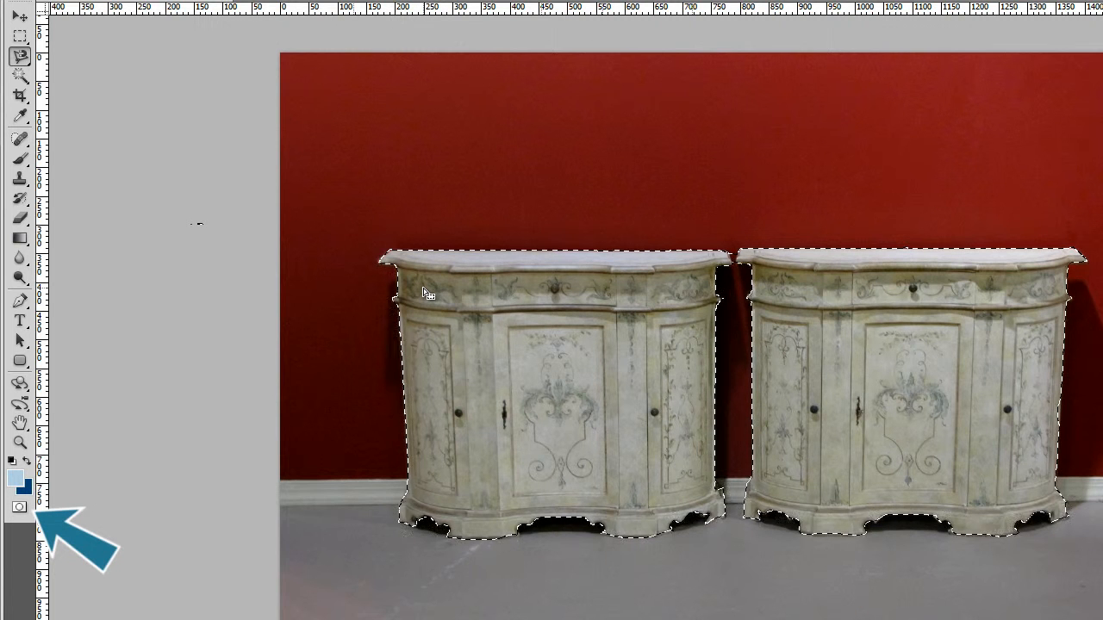
- Turn the cabinet selection into a Quick Mask and magnify the base of the first cabinet to 300%
click(19, 508)
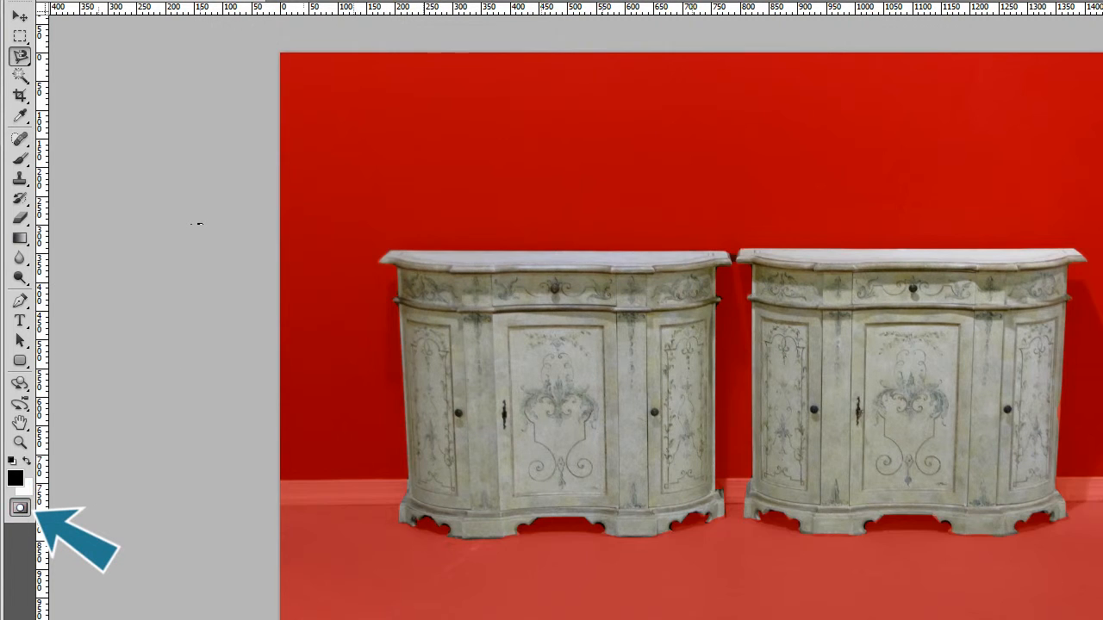
key(z)
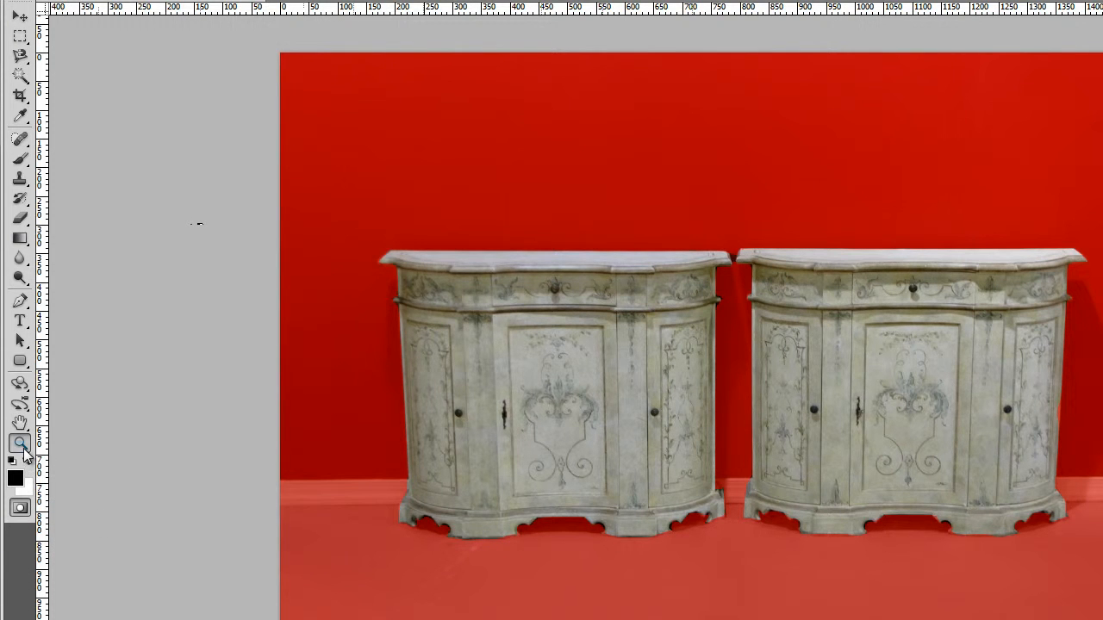
click(433, 524)
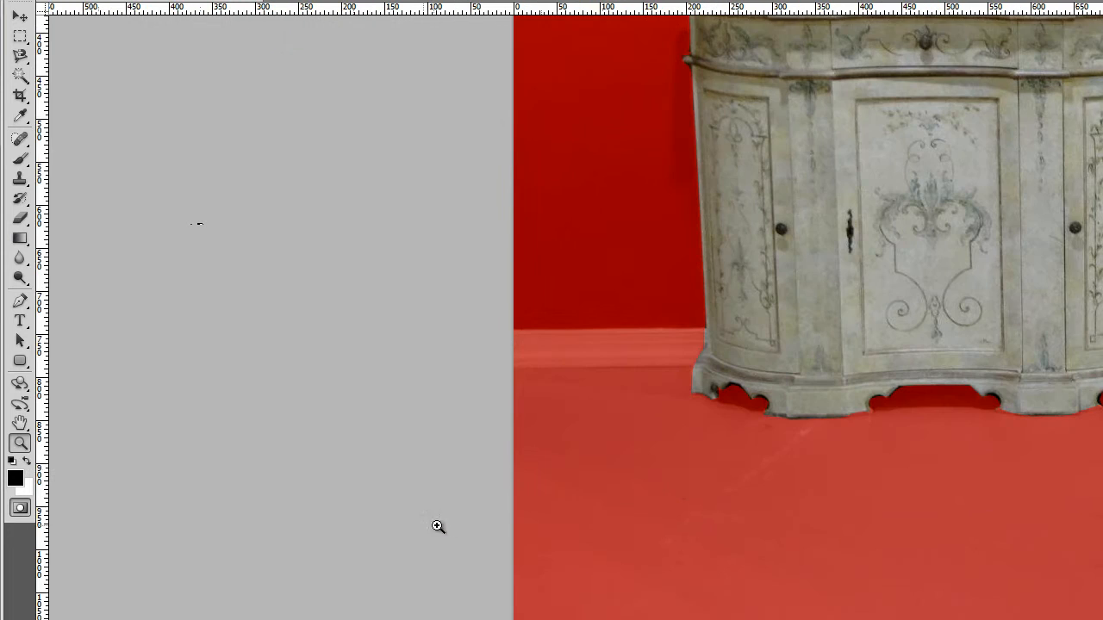
click(826, 395)
click(676, 416)
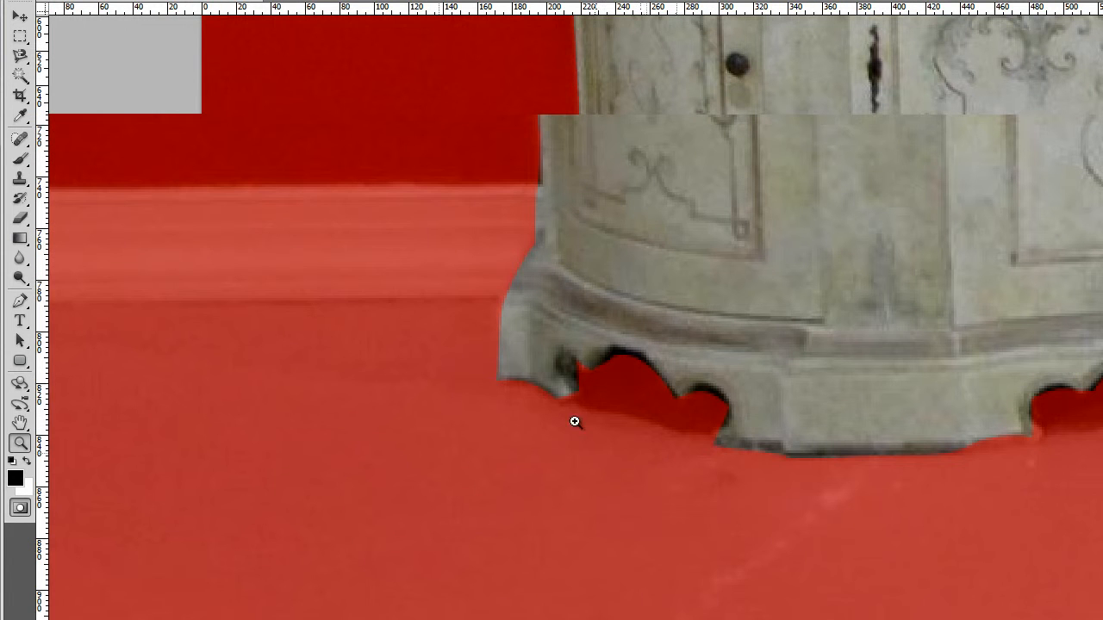
- Set up the Brush tool with a hard round 25 px tip at 100% hardness for mask painting
key(b)
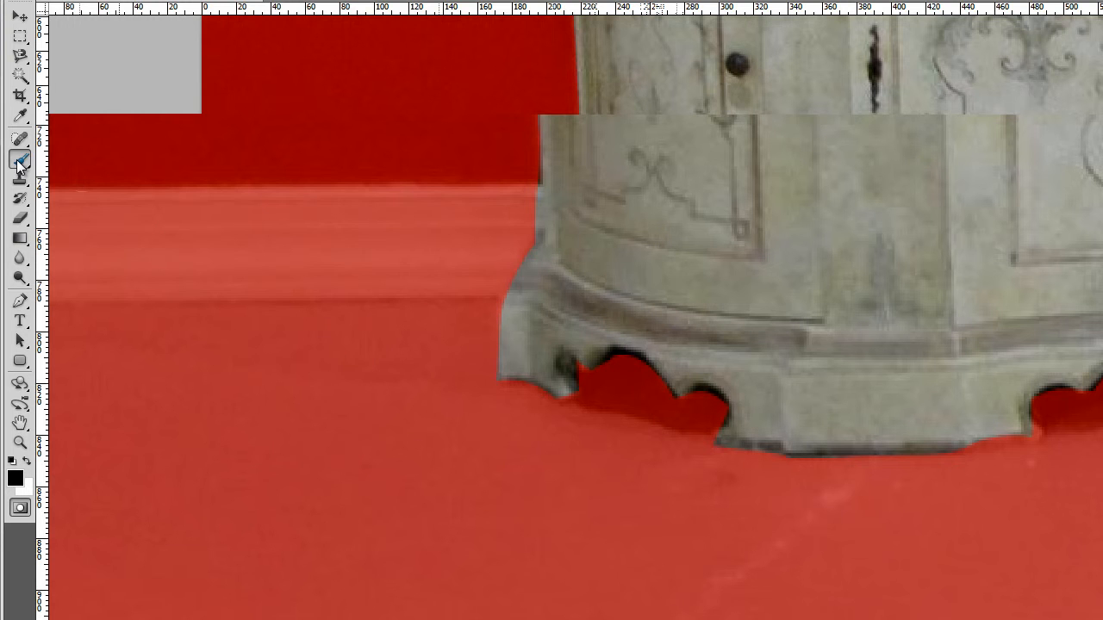
key(bracketleft)
key(bracketleft)
key(bracketleft)
key(bracketleft)
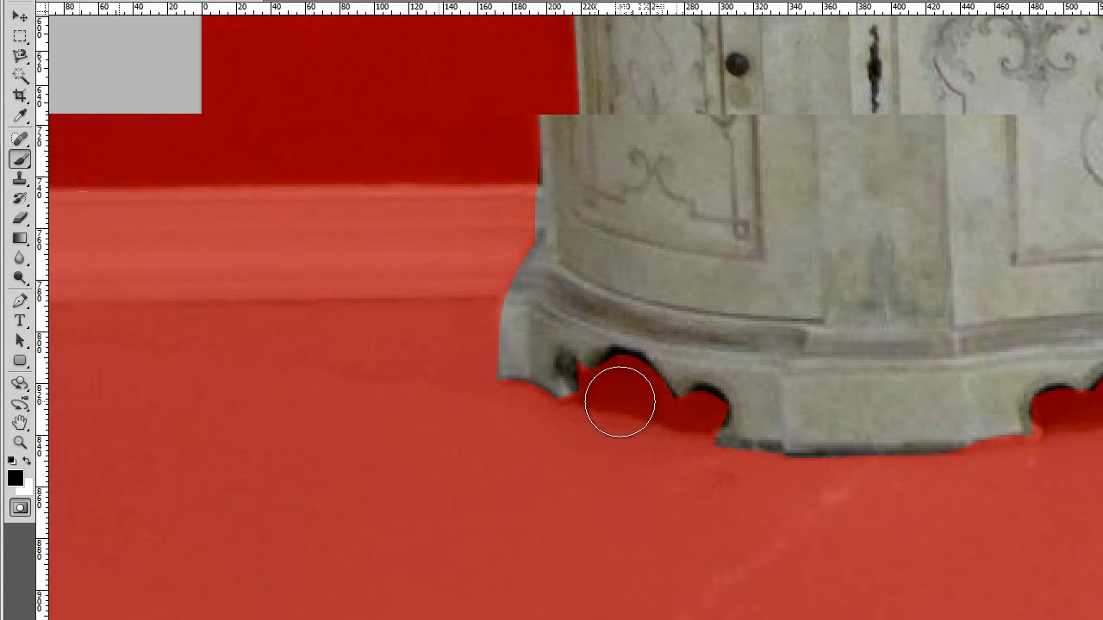
key(bracketleft)
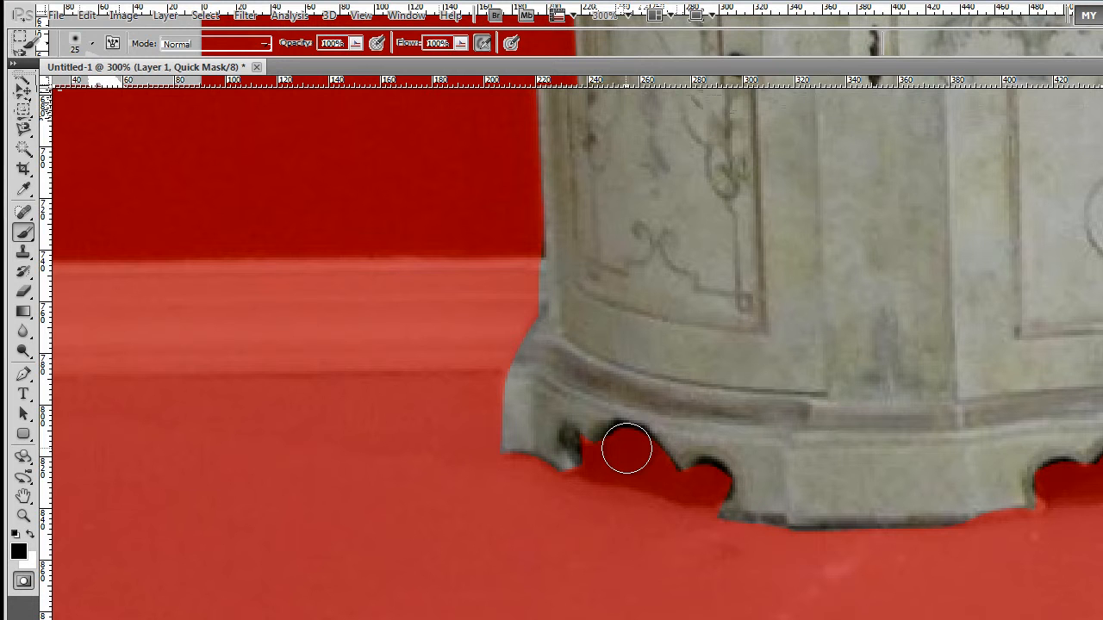
click(627, 448)
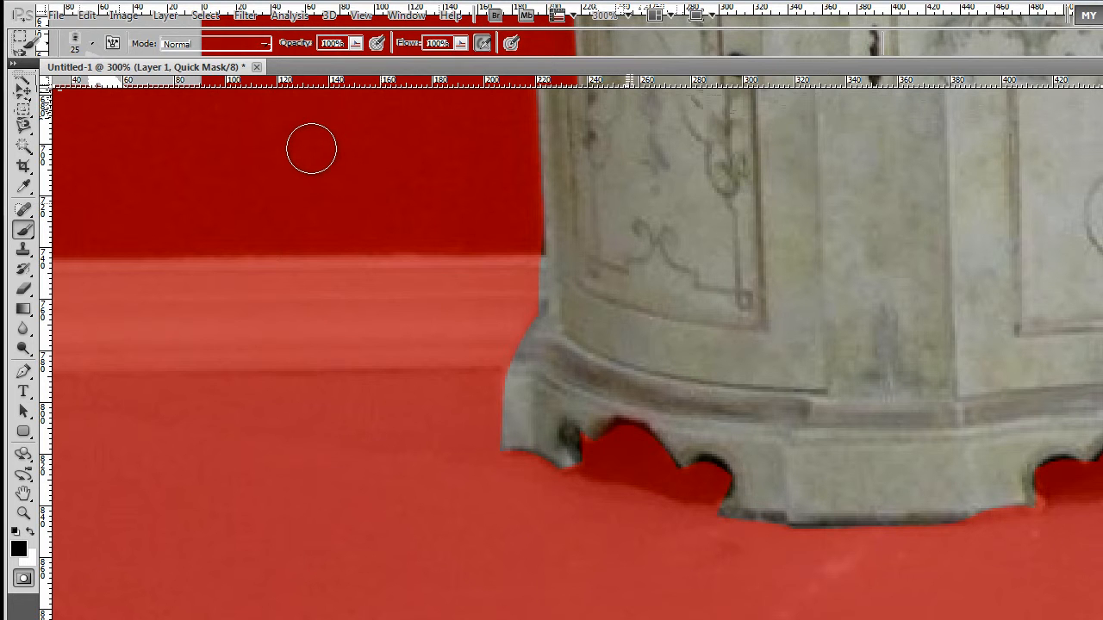
click(93, 44)
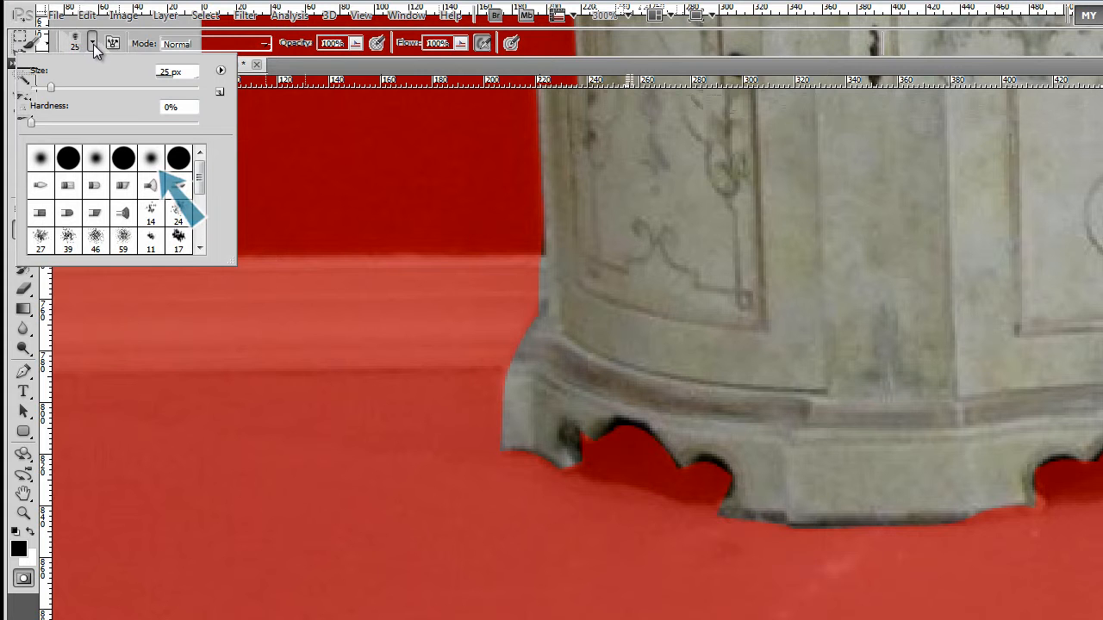
click(68, 158)
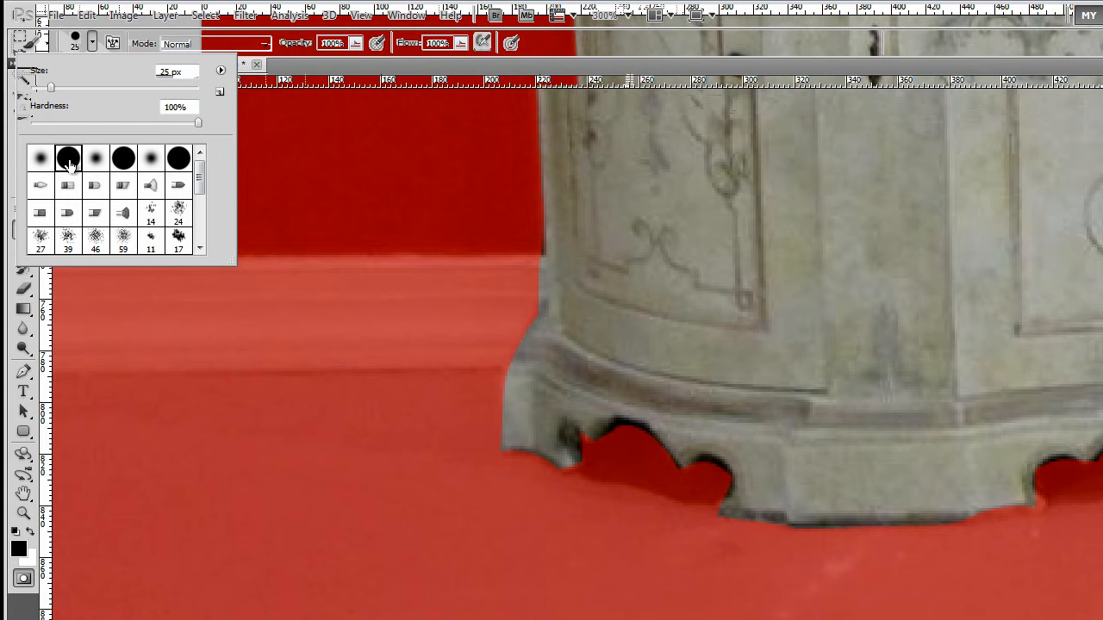
- Mask the cut-out gaps beneath the first cabinet's base, reducing the brush to 8 px for the small curves
click(630, 456)
key(bracketleft)
key(bracketleft)
key(bracketleft)
key(bracketleft)
key(bracketleft)
drag(704, 472, 718, 475)
drag(575, 449, 573, 441)
scroll(584, 474, right, 5)
mouse_move(791, 467)
mouse_down()
mouse_move(804, 491)
mouse_move(739, 463)
mouse_up()
scroll(805, 492, right, 5)
drag(903, 428, 908, 420)
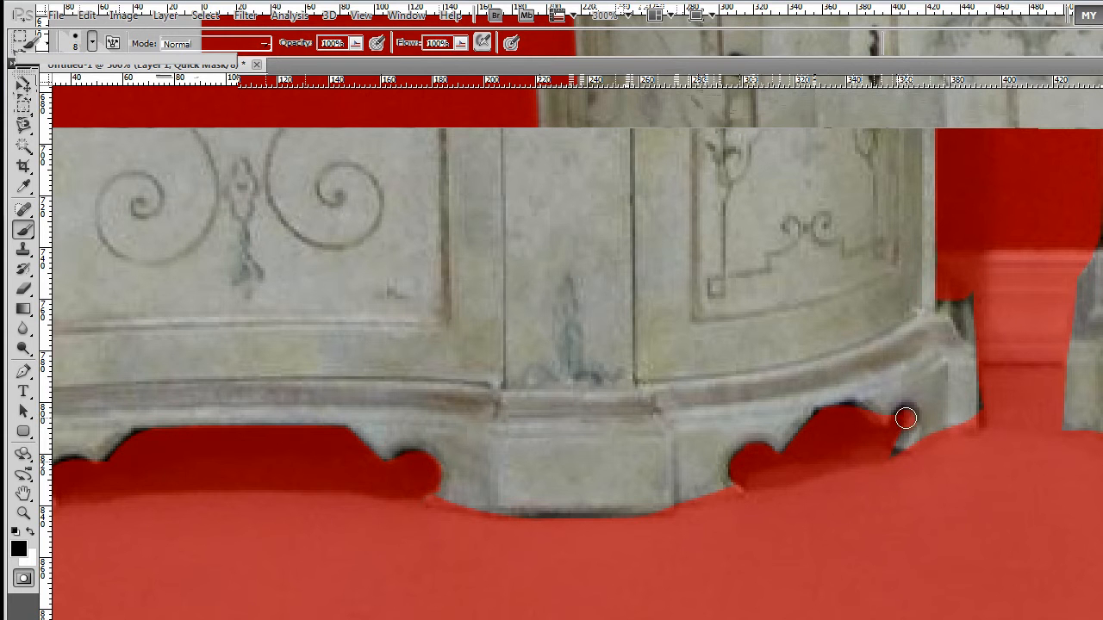
- Erase the mask along the bottom edges of the first cabinet's feet with the 8 px Eraser
key(e)
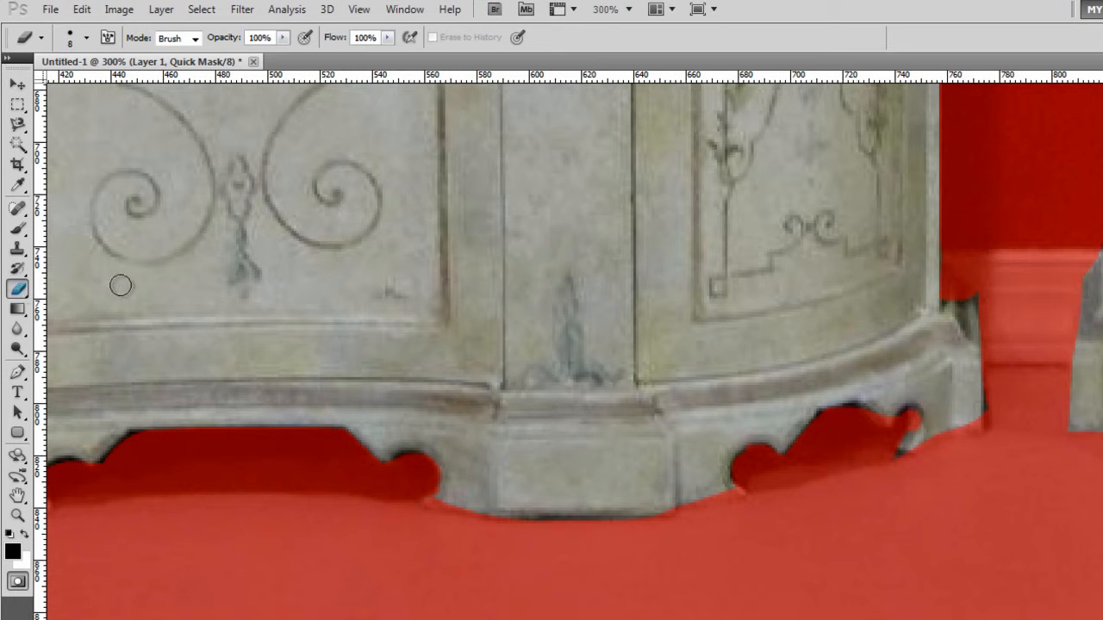
mouse_move(988, 434)
mouse_down()
mouse_move(912, 448)
mouse_move(935, 426)
mouse_move(899, 404)
mouse_move(873, 404)
mouse_up()
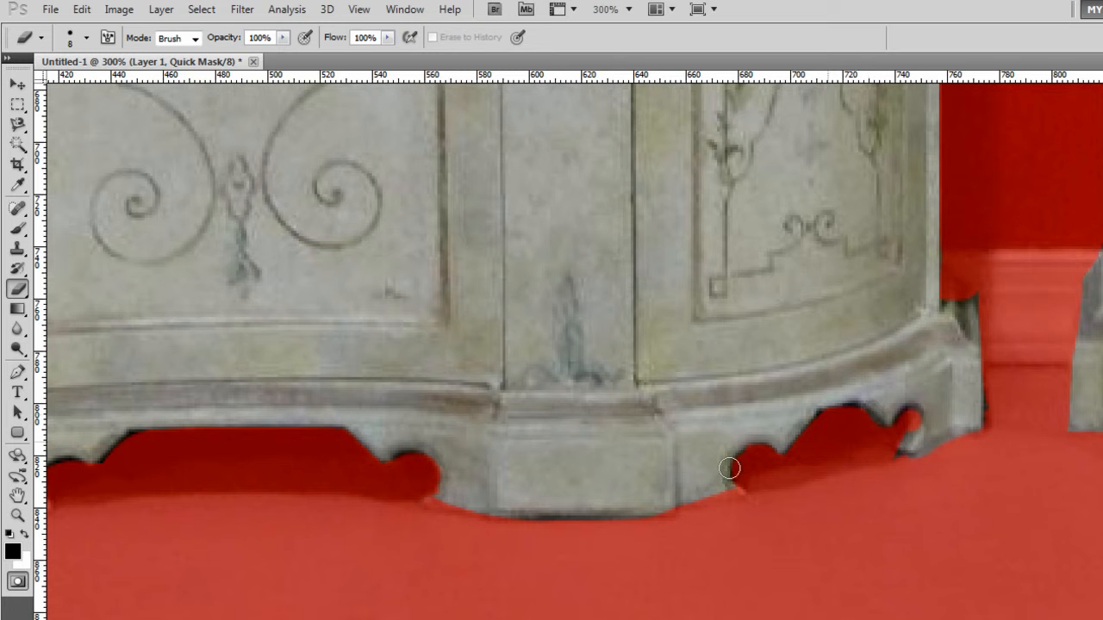
mouse_move(722, 499)
mouse_down()
mouse_move(647, 510)
mouse_move(499, 559)
mouse_move(499, 509)
mouse_move(434, 505)
mouse_move(583, 531)
mouse_move(466, 515)
mouse_up()
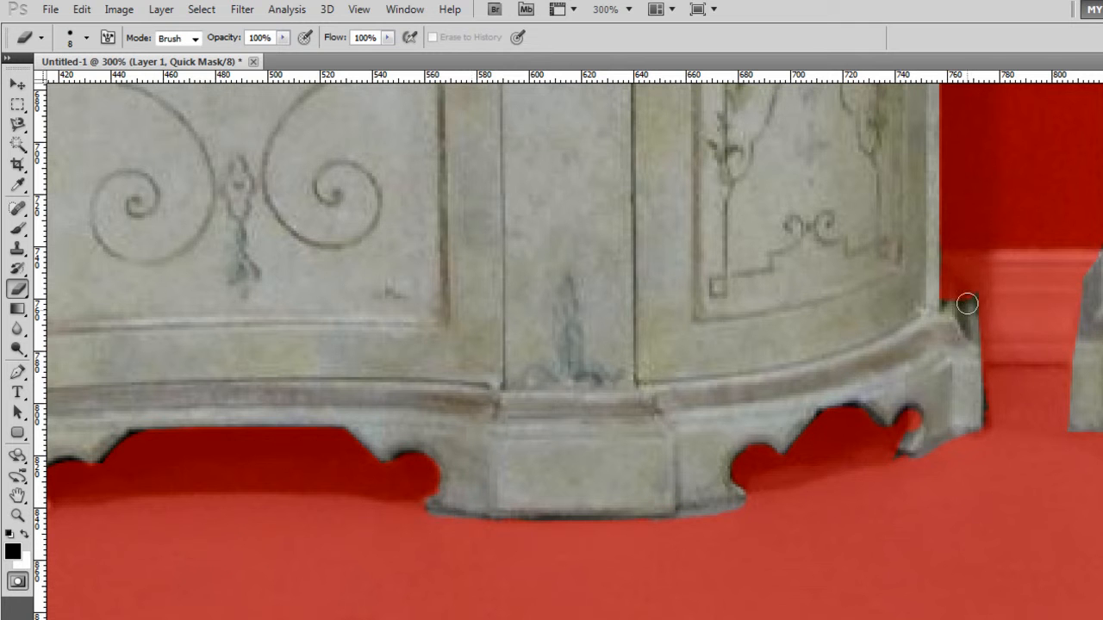
- Return to the full view of both cabinets and convert the Quick Mask back into a selection
scroll(1059, 405, up, 10)
key(b)
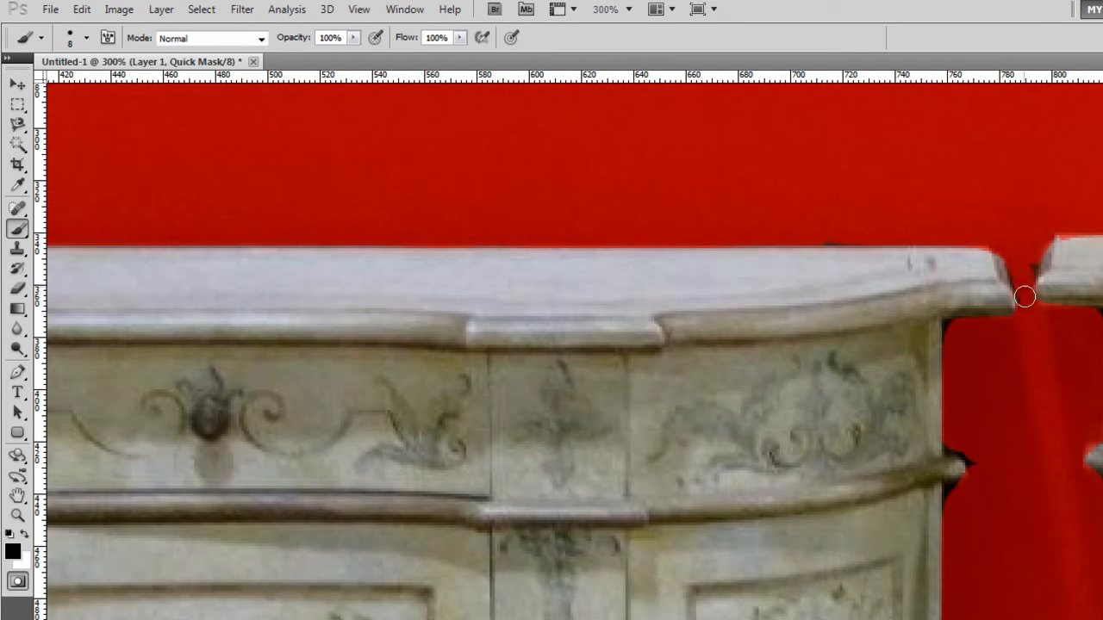
key(z)
alt+click(934, 488)
alt+click(934, 488)
alt+click(908, 526)
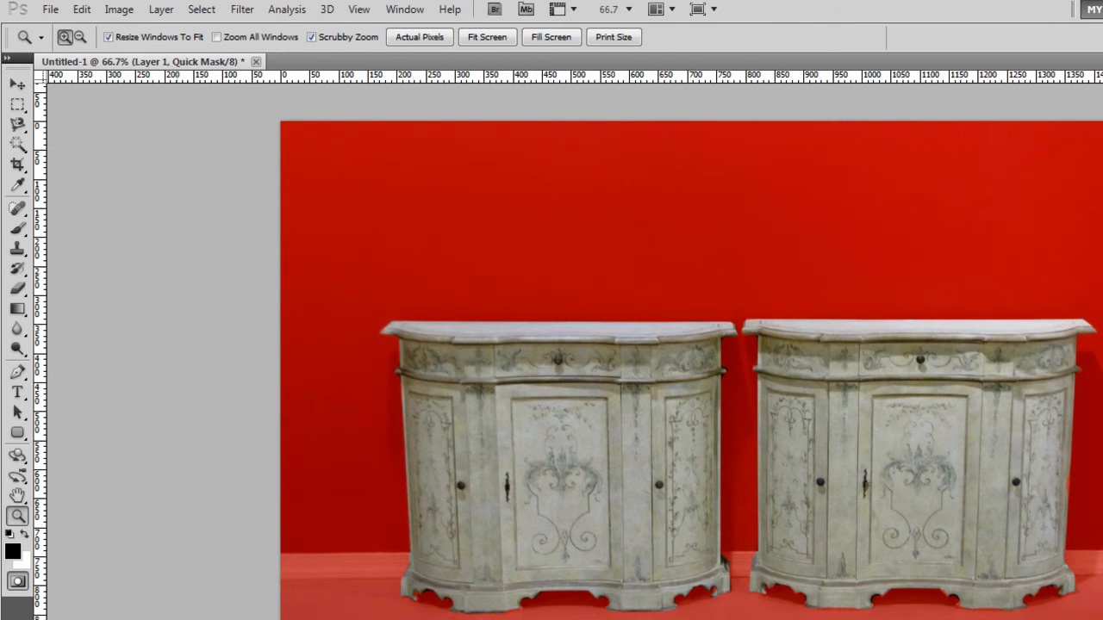
click(18, 580)
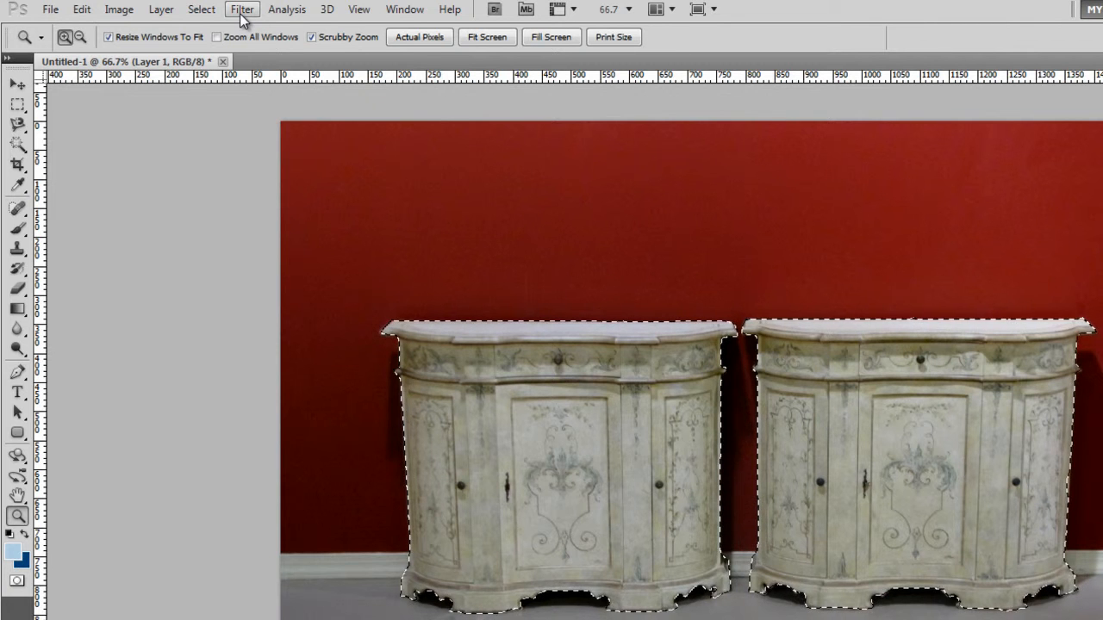
- Refine the selection's edge with Radius 1.0 px, Smooth 4 and Feather 0.7 px
click(203, 10)
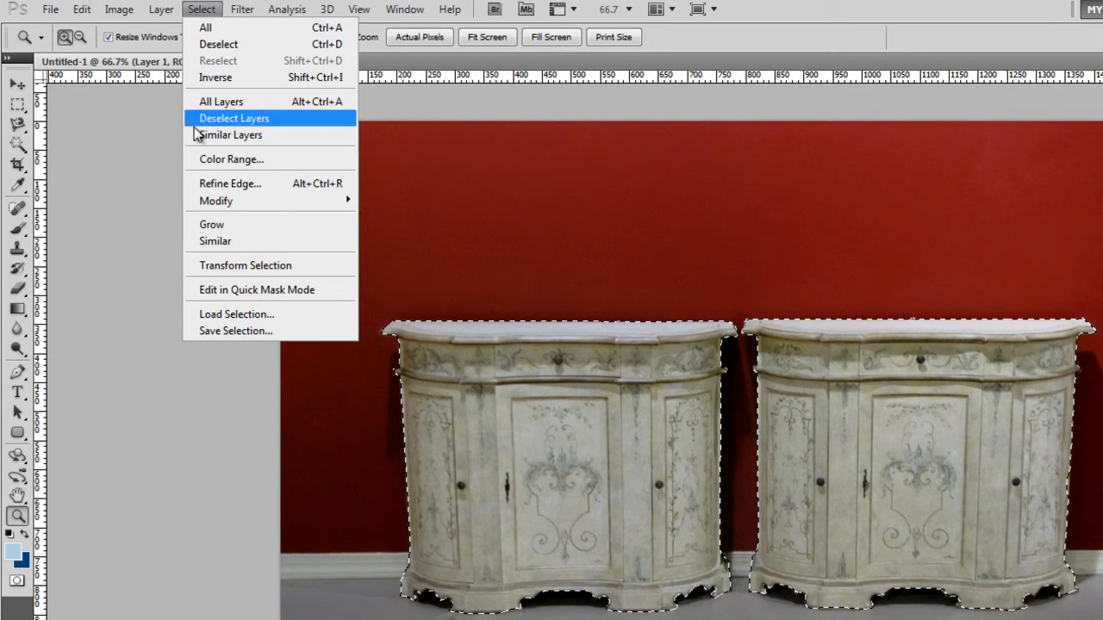
click(250, 183)
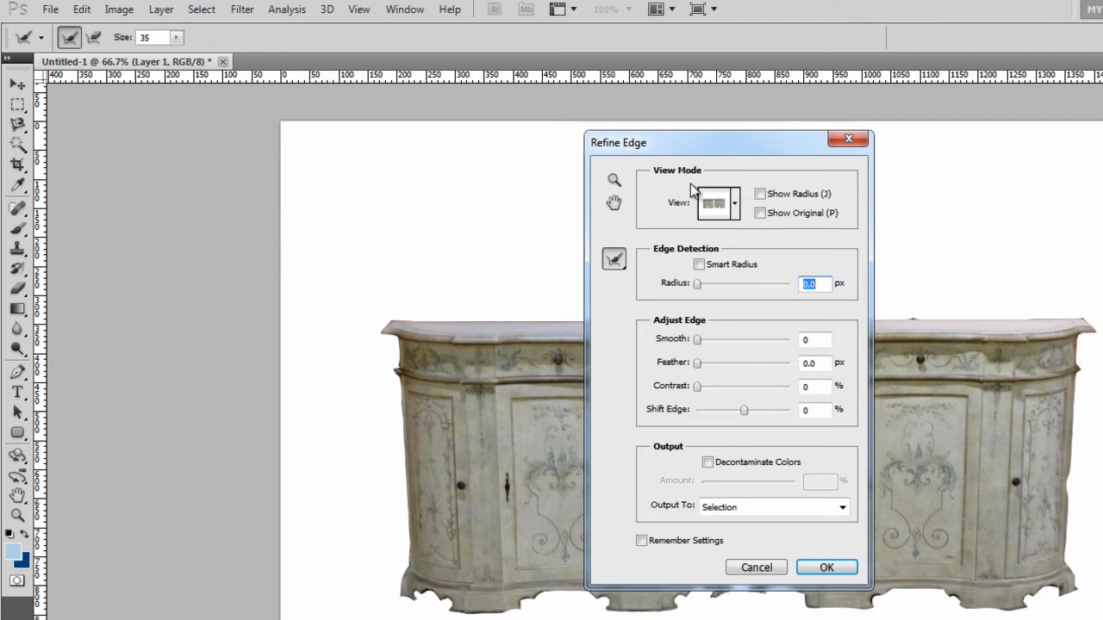
drag(712, 152, 1017, 209)
click(1013, 200)
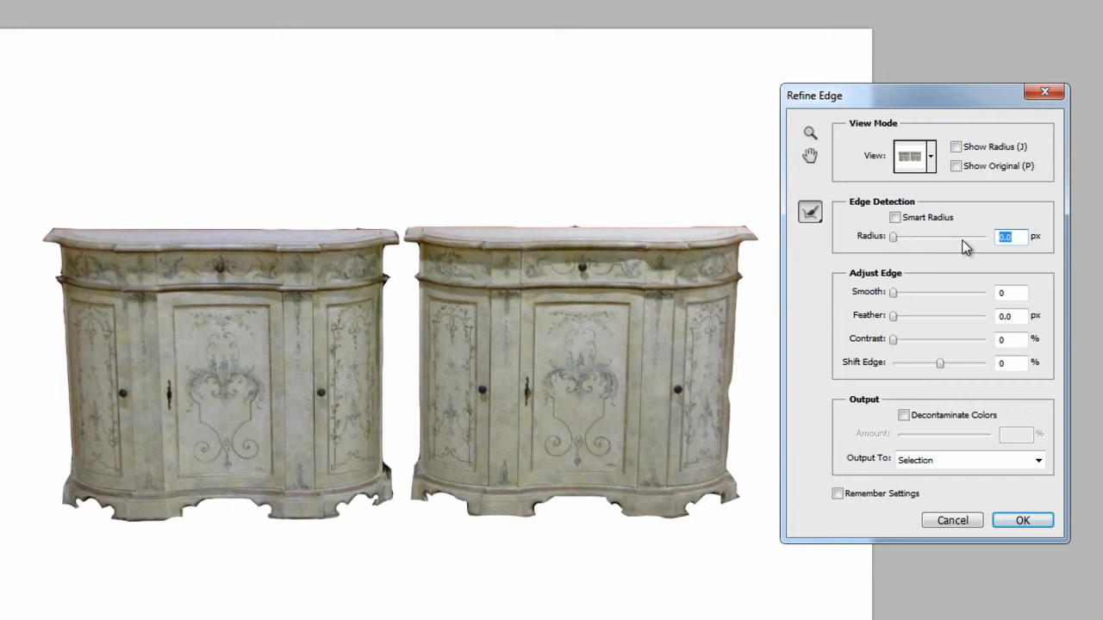
drag(896, 247, 903, 246)
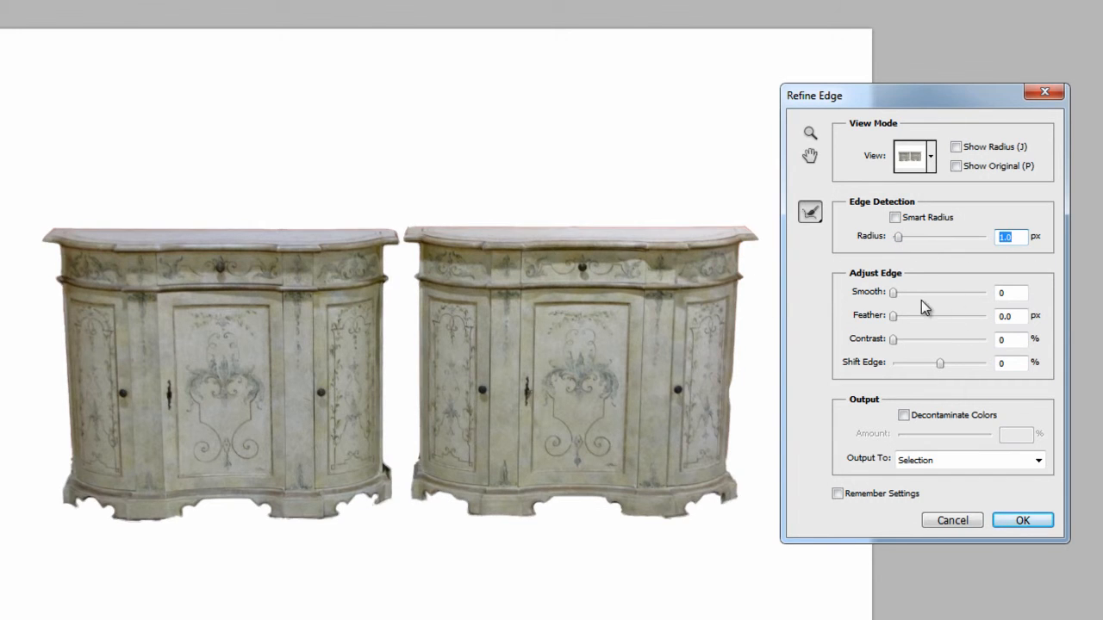
click(895, 317)
drag(897, 318, 900, 302)
- Set Shift Edge to -35%, have the Refine Edge settings remembered, and apply them to the selection
drag(940, 362, 957, 370)
drag(965, 371, 924, 379)
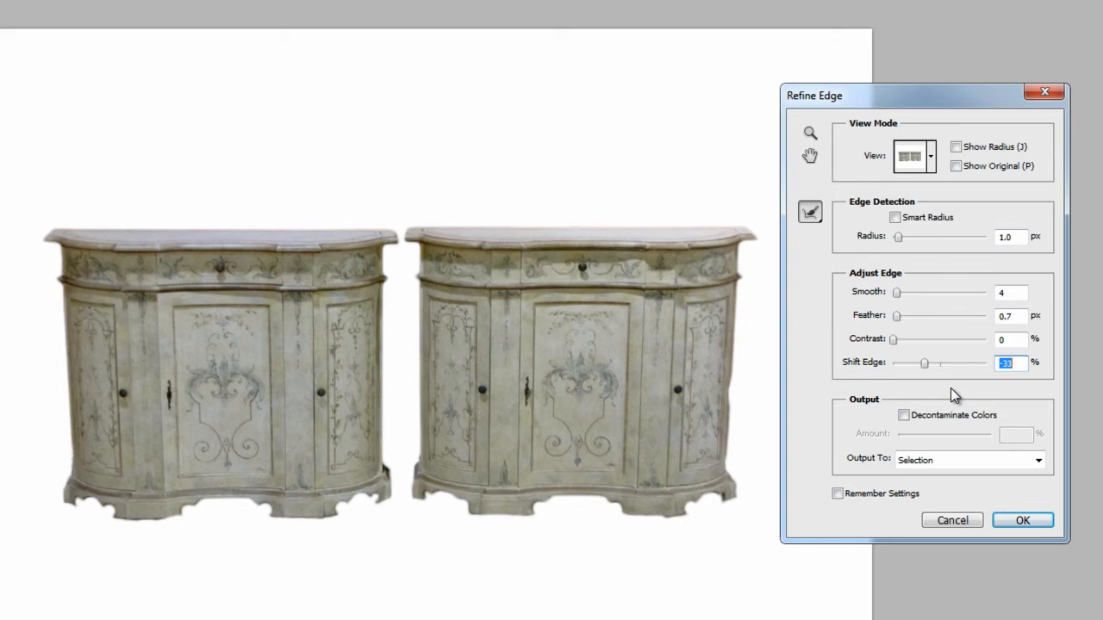
text(0)
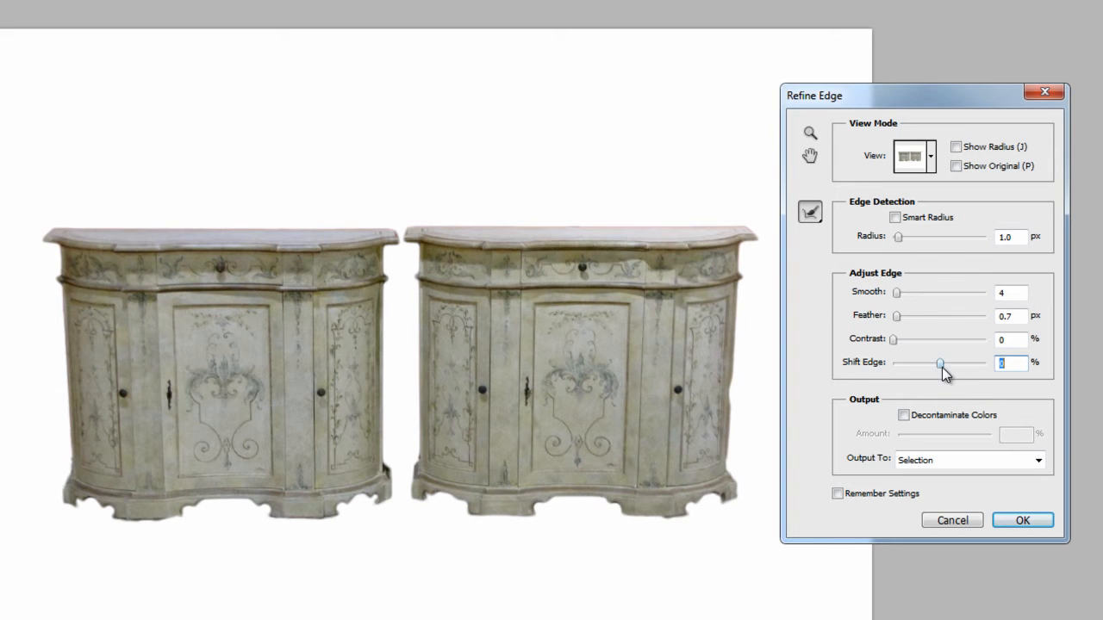
drag(942, 373, 930, 370)
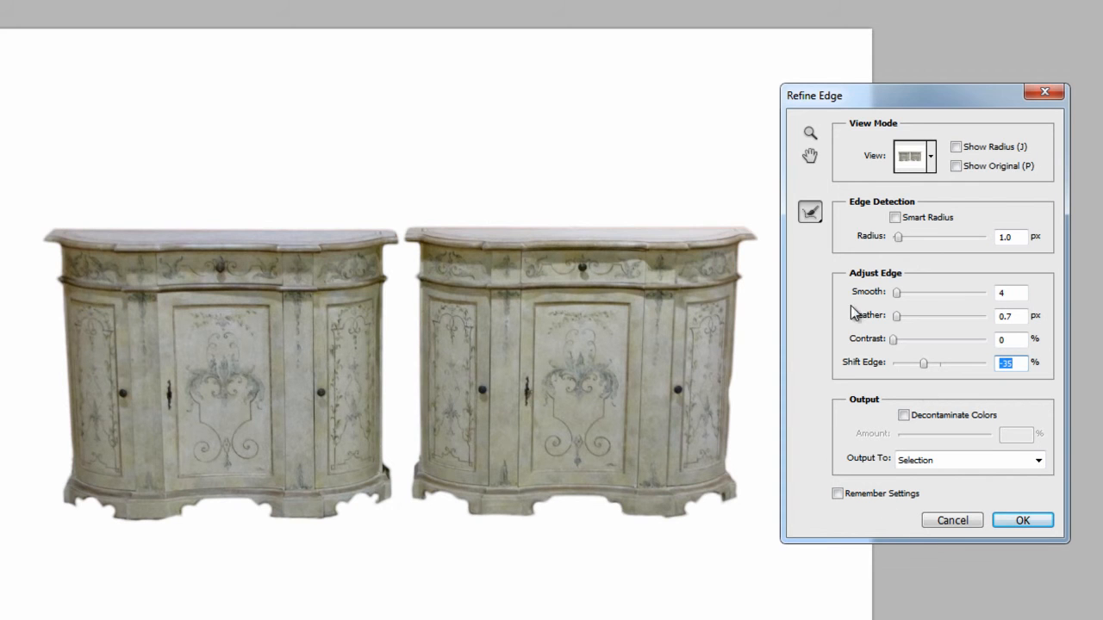
click(841, 494)
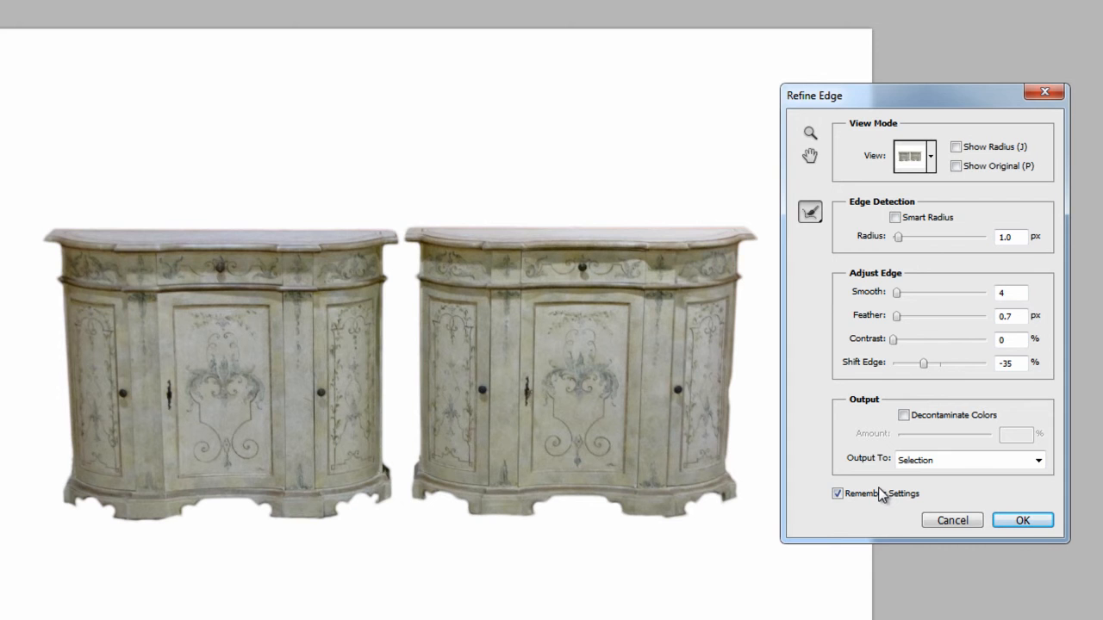
click(1023, 521)
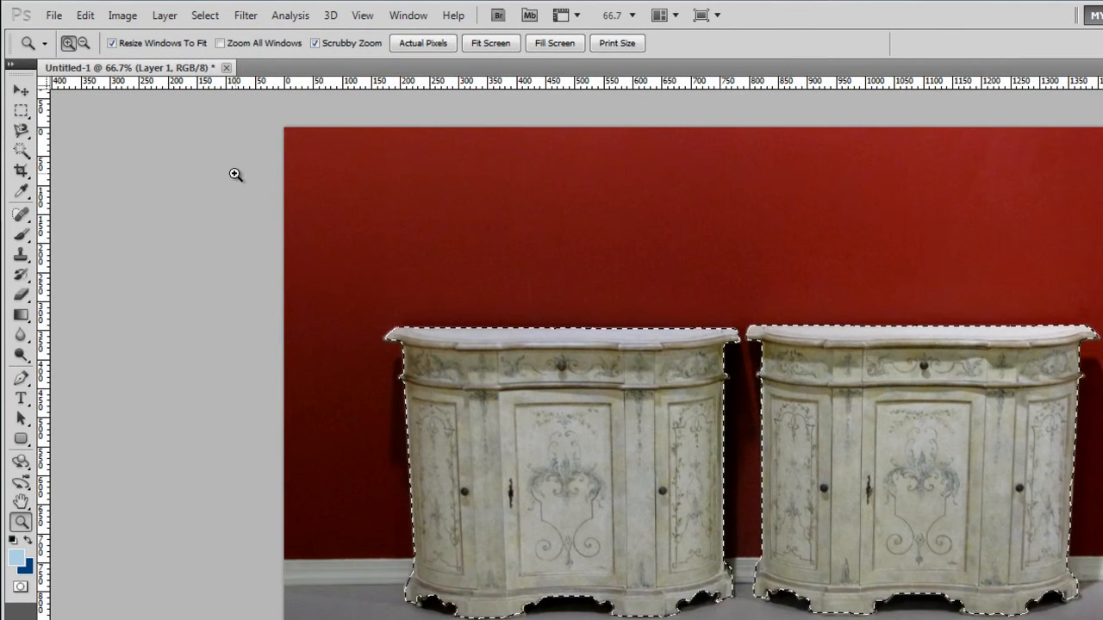
- Copy the selected cabinets and paste them into a new clipboard-sized document, 1237 x 514 pixels, 72 pixels/inch, RGB with a white background
click(85, 14)
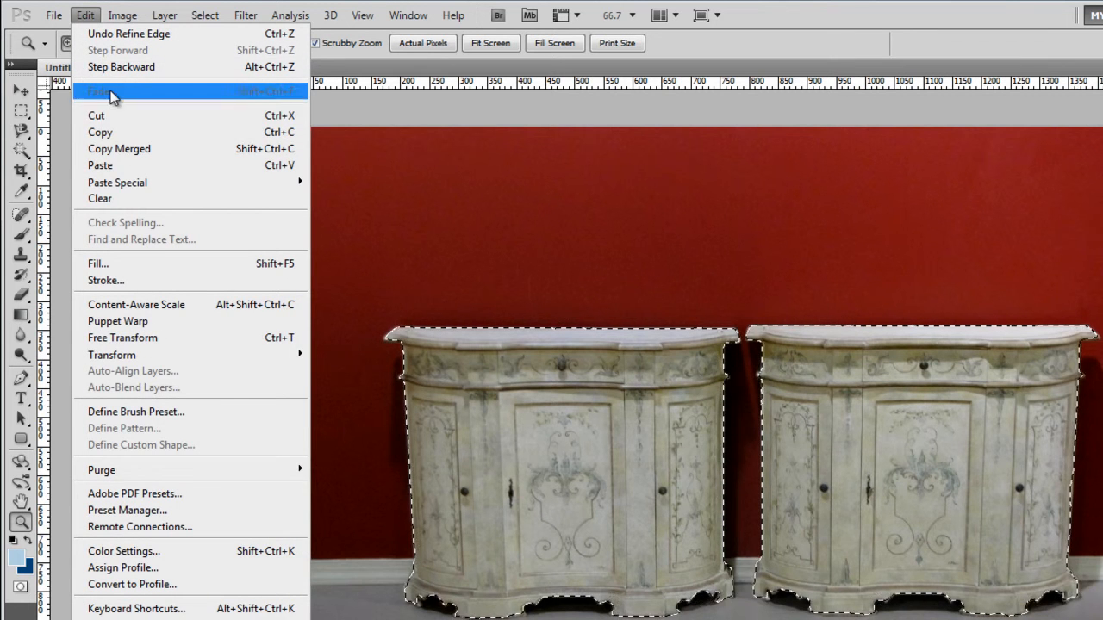
click(112, 134)
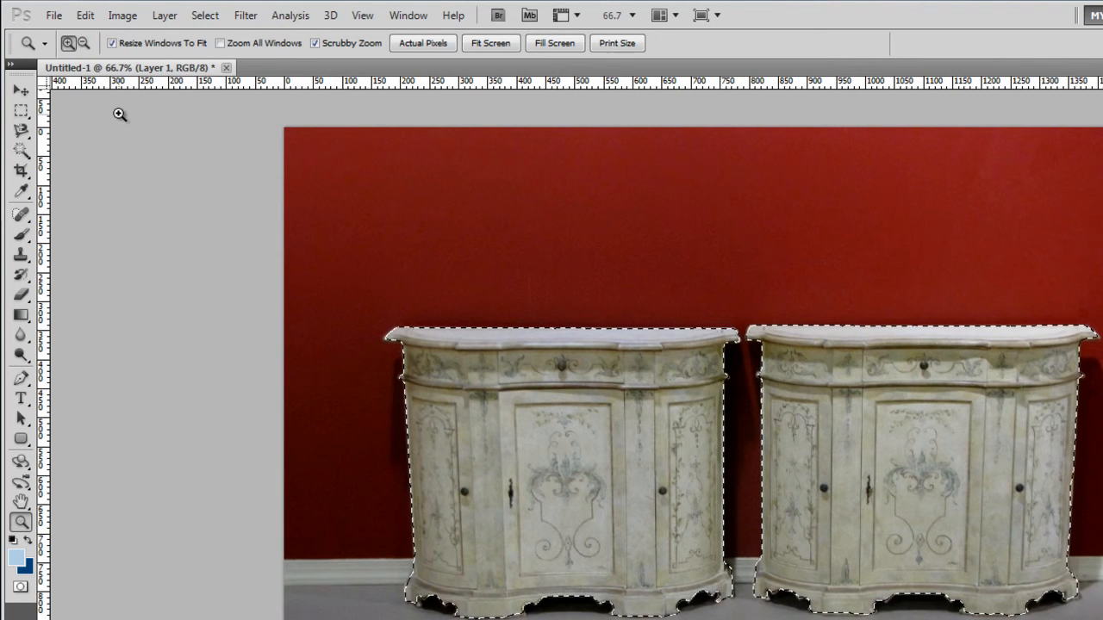
click(54, 14)
click(69, 34)
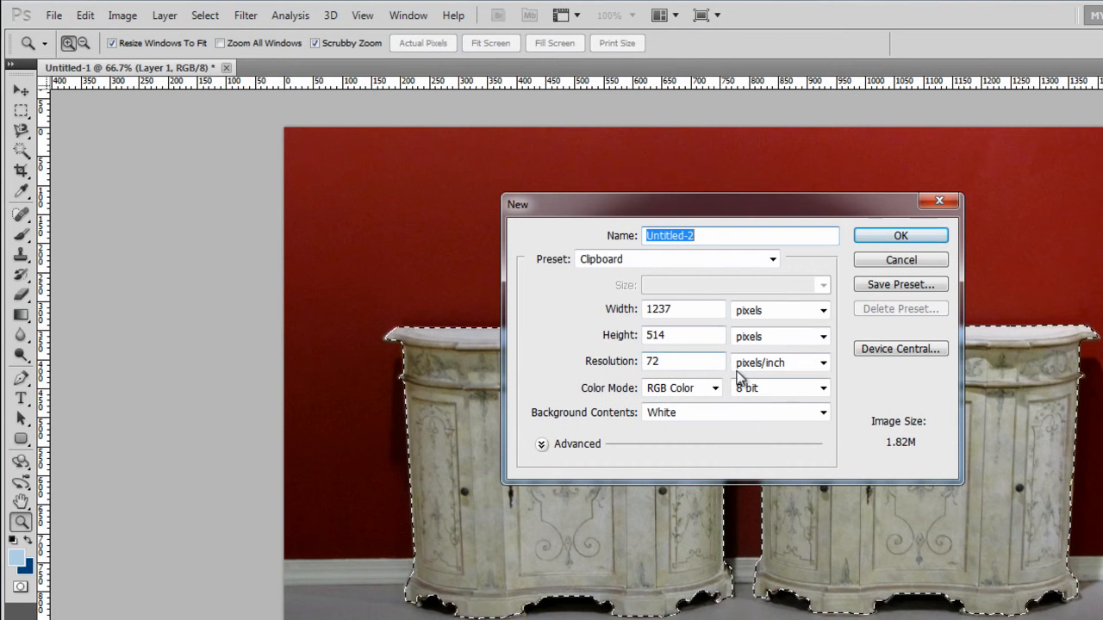
click(895, 236)
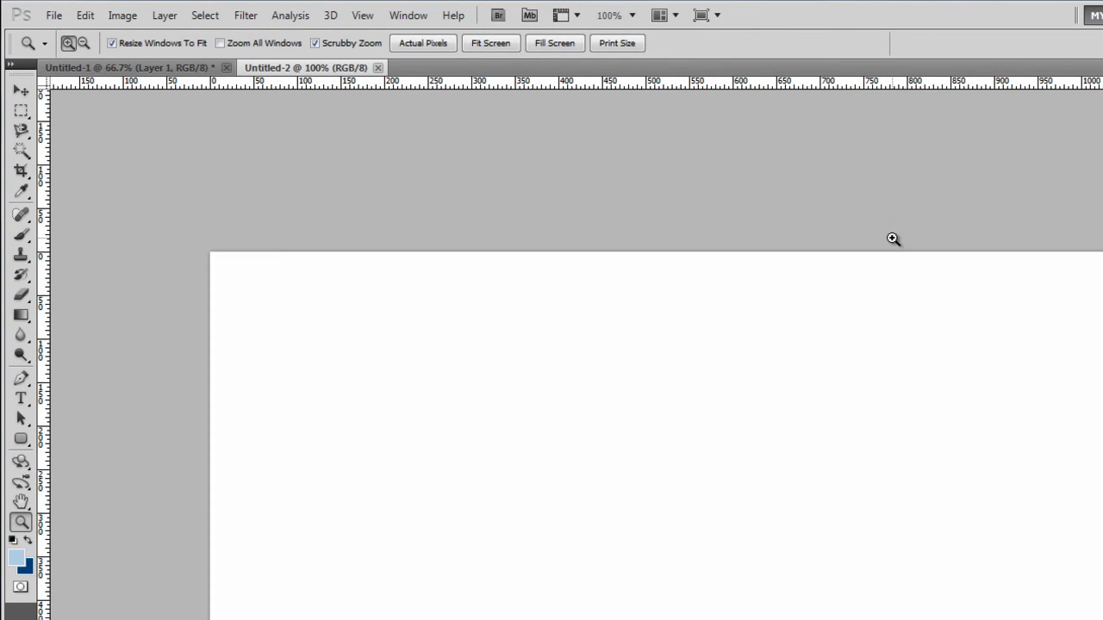
key(ctrl+v)
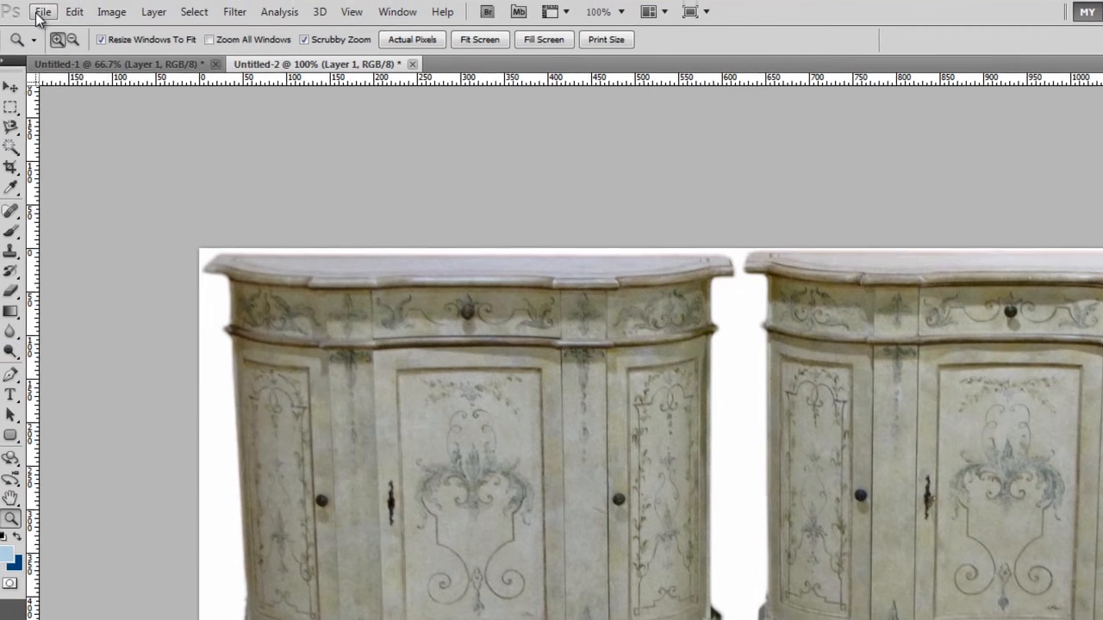
- Save the new cabinet document as a JPEG copy named TwoStands.jpg in the website folder
click(49, 15)
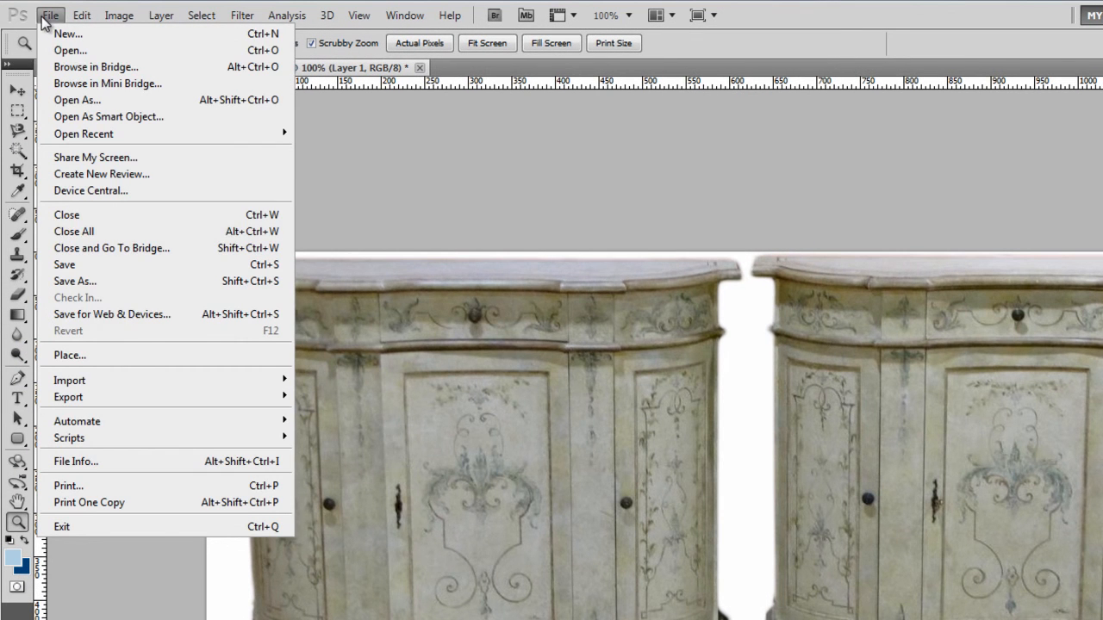
click(144, 280)
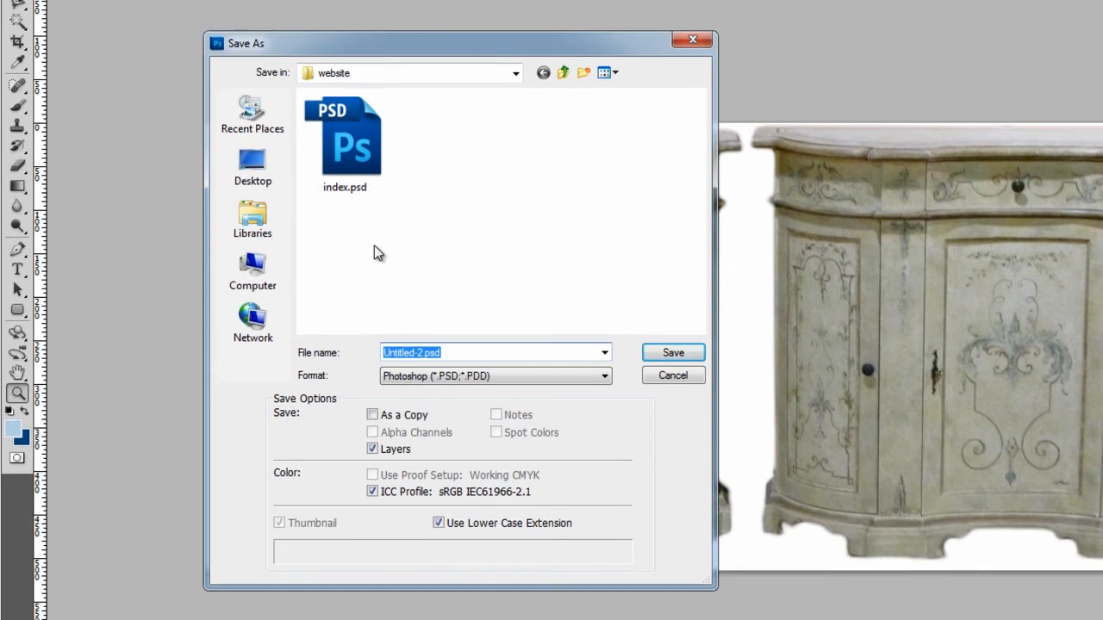
click(503, 376)
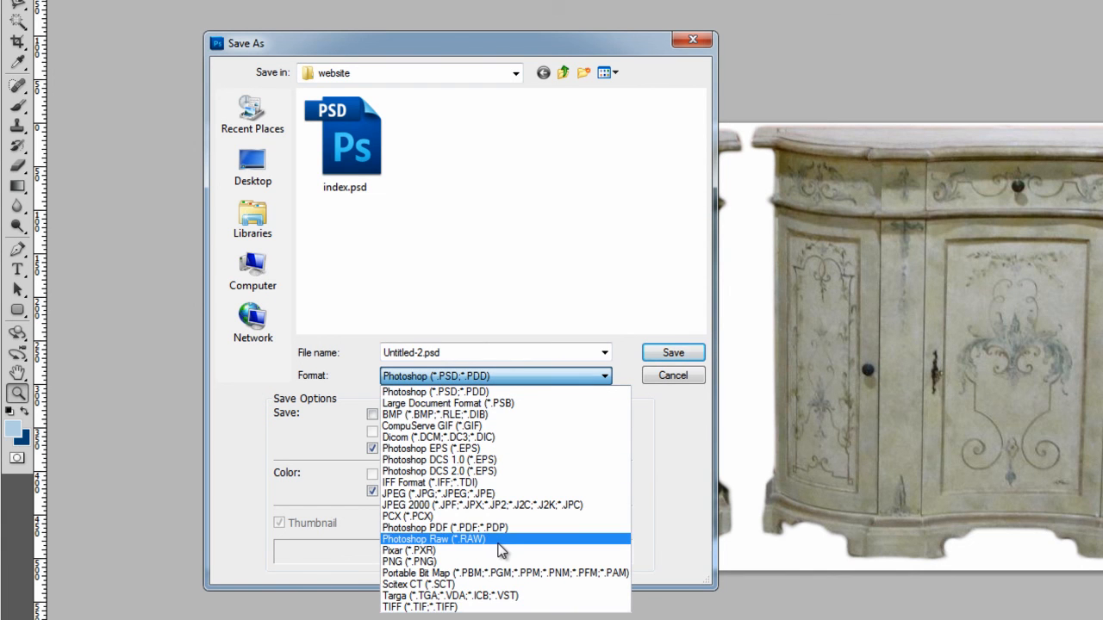
click(438, 494)
click(670, 355)
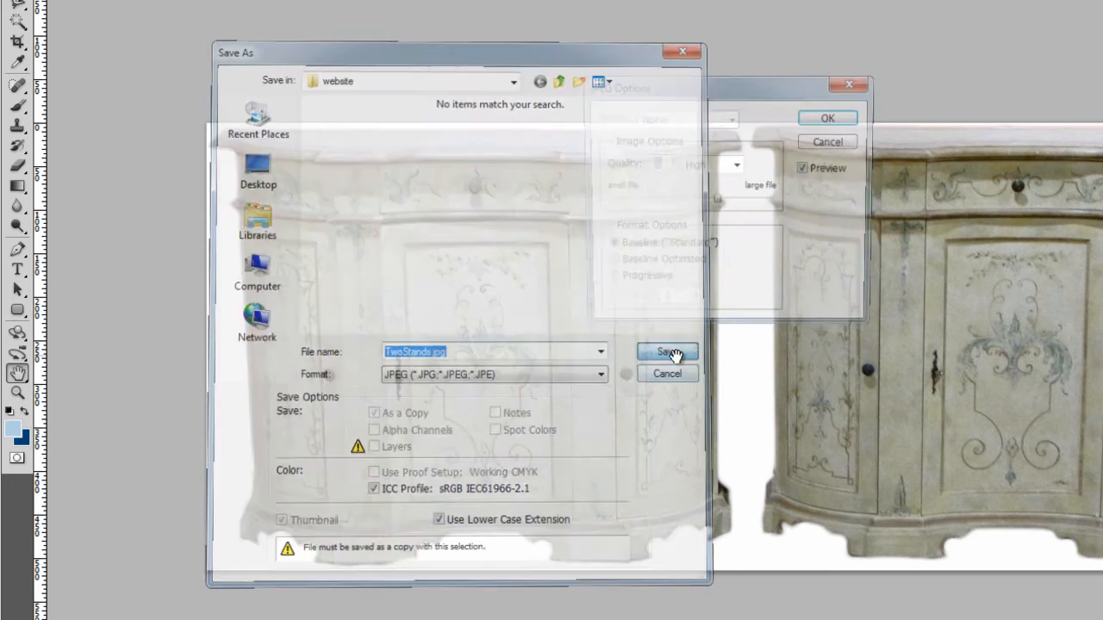